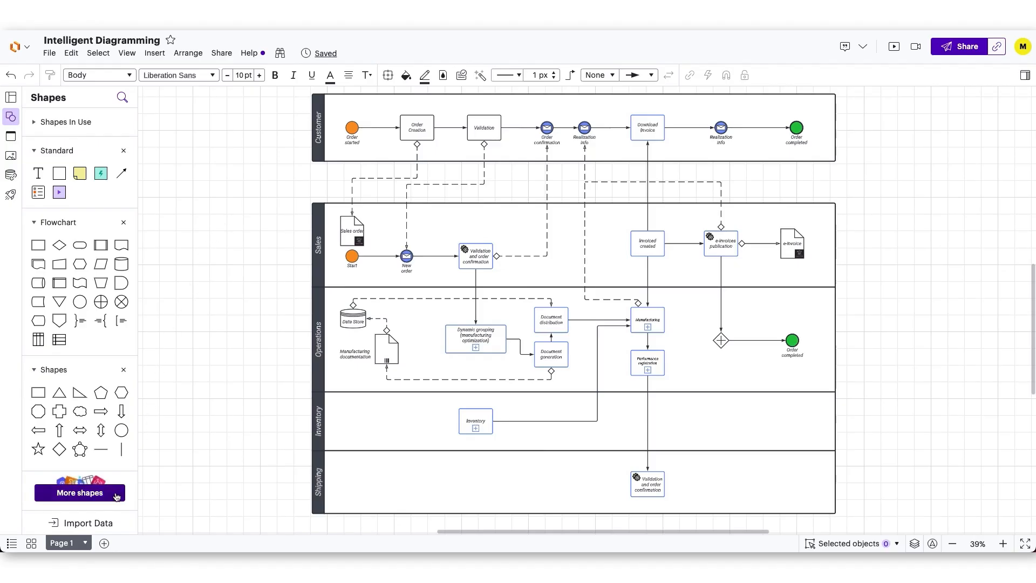
Examine the standard shape libraries, previewing BPMN 2.0, Entity Relationship, UML, Flowchart Shapes/Containers and Sticky Notes
{"action": "left_click", "coordinate": [116, 495]}
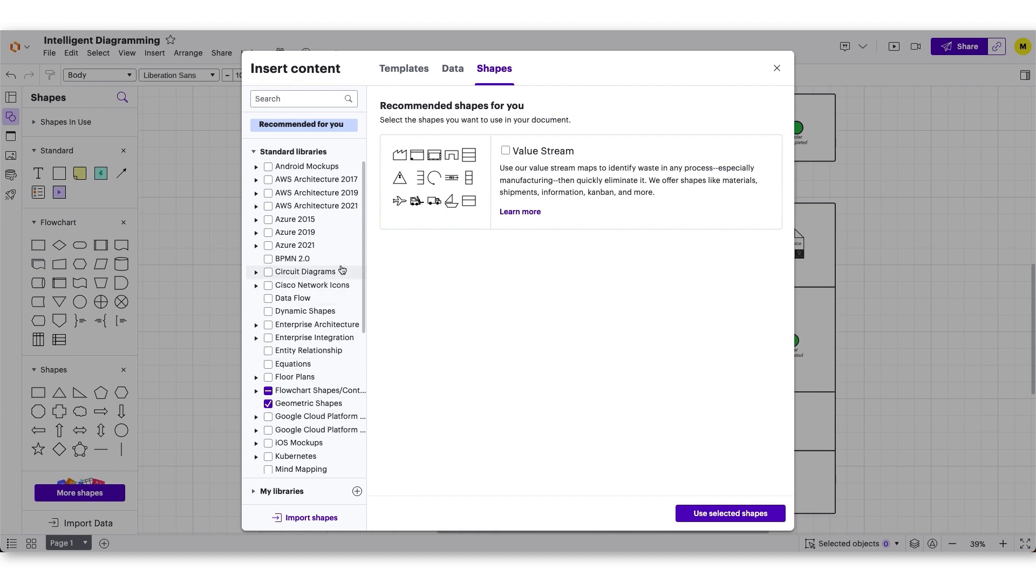
{"action": "left_click", "coordinate": [341, 262]}
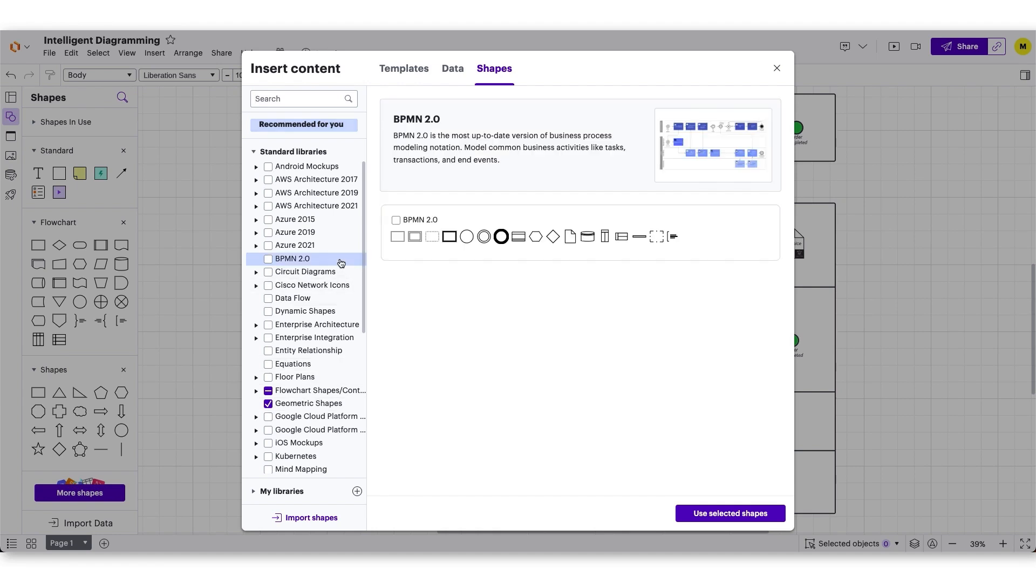
{"action": "left_click", "coordinate": [335, 350]}
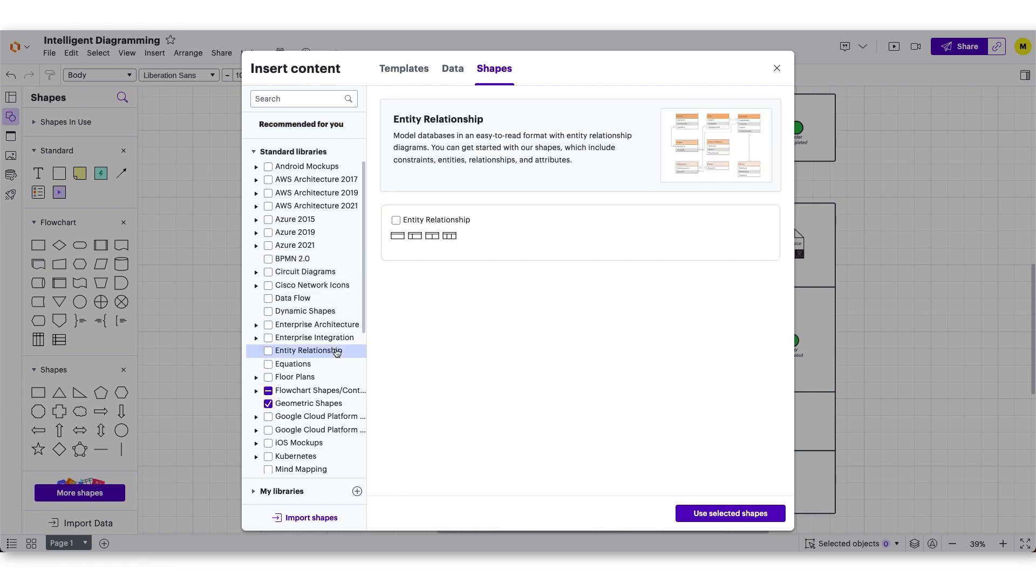
{"action": "scroll", "coordinate": [335, 351], "scroll_direction": "down", "scroll_amount": 5}
{"action": "left_click", "coordinate": [312, 428]}
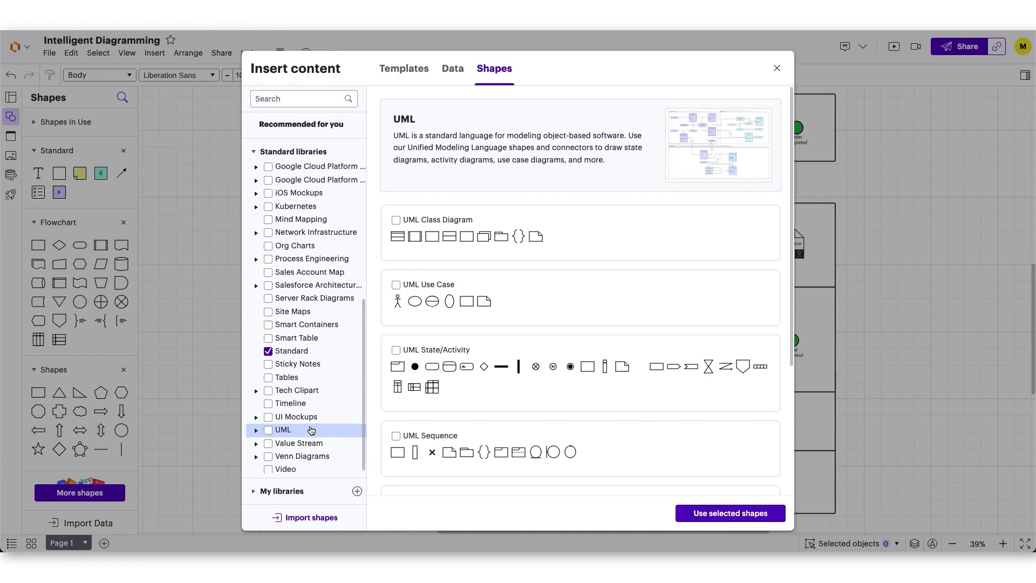
{"action": "scroll", "coordinate": [310, 432], "scroll_direction": "up", "scroll_amount": 1}
{"action": "left_click", "coordinate": [339, 188]}
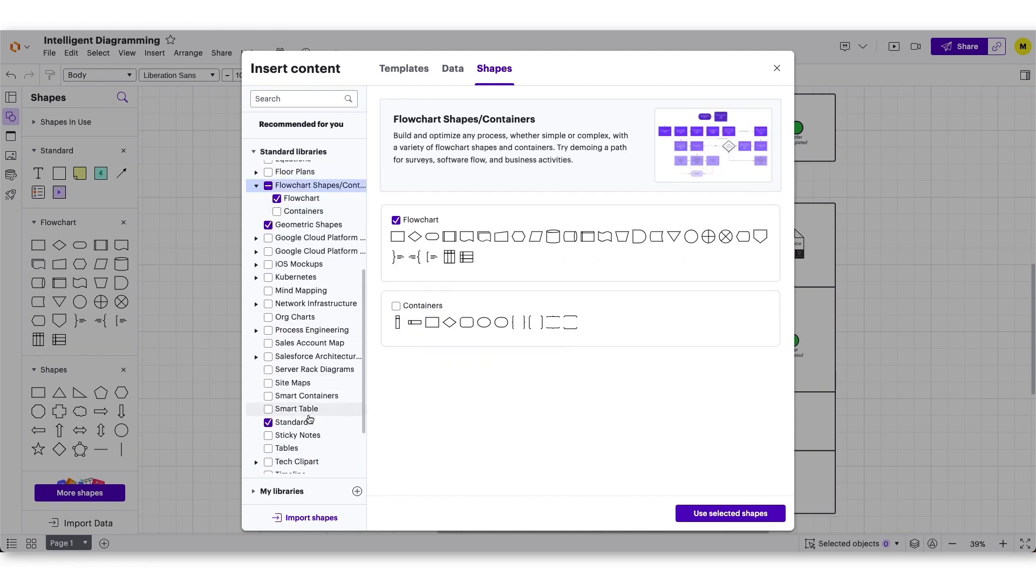
{"action": "left_click", "coordinate": [305, 437]}
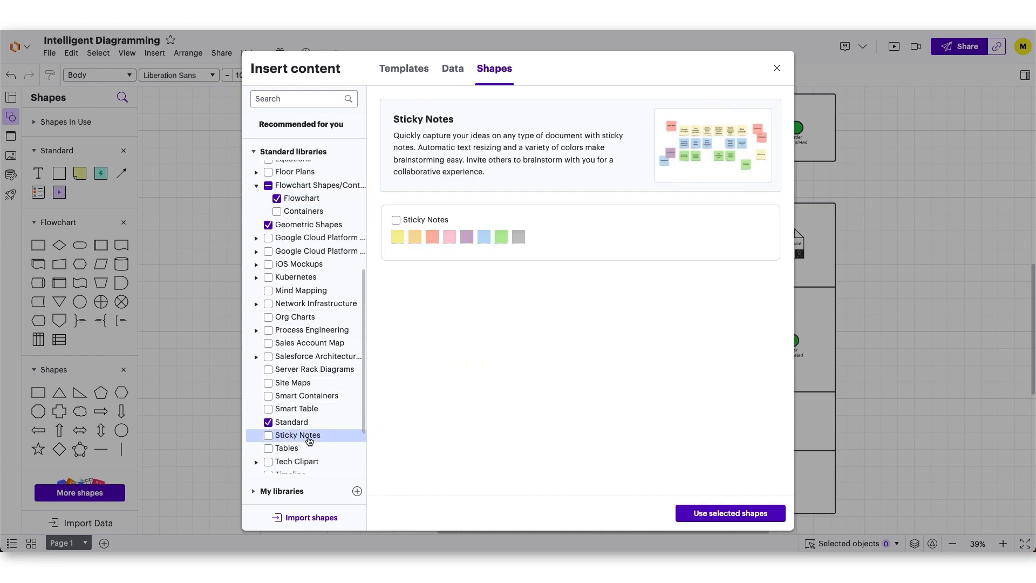
{"action": "scroll", "coordinate": [309, 441], "scroll_direction": "up", "scroll_amount": 4}
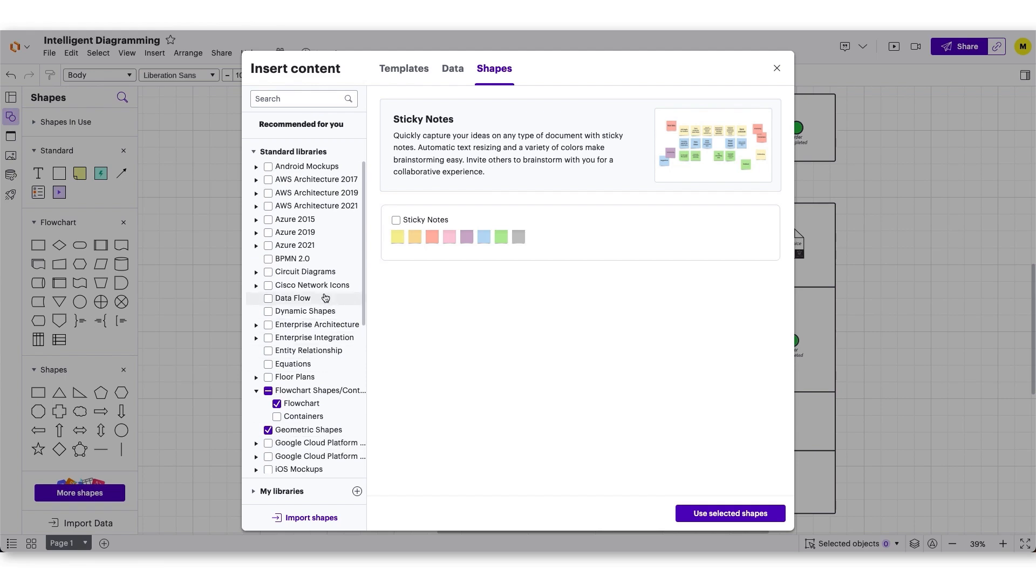
Add the BPMN 2.0 standard library to the document's available shapes
{"action": "left_click", "coordinate": [313, 260]}
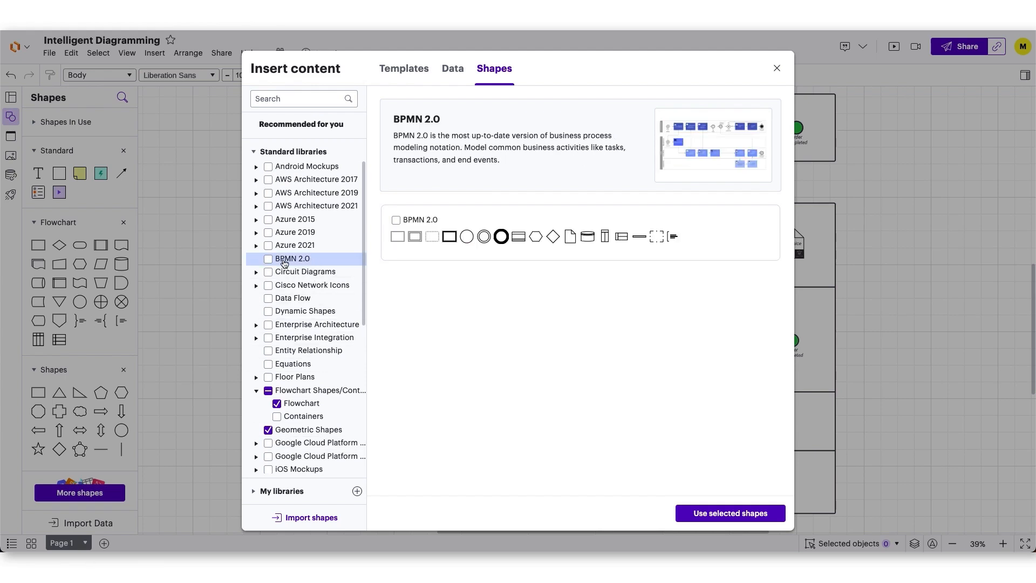
{"action": "left_click", "coordinate": [270, 259]}
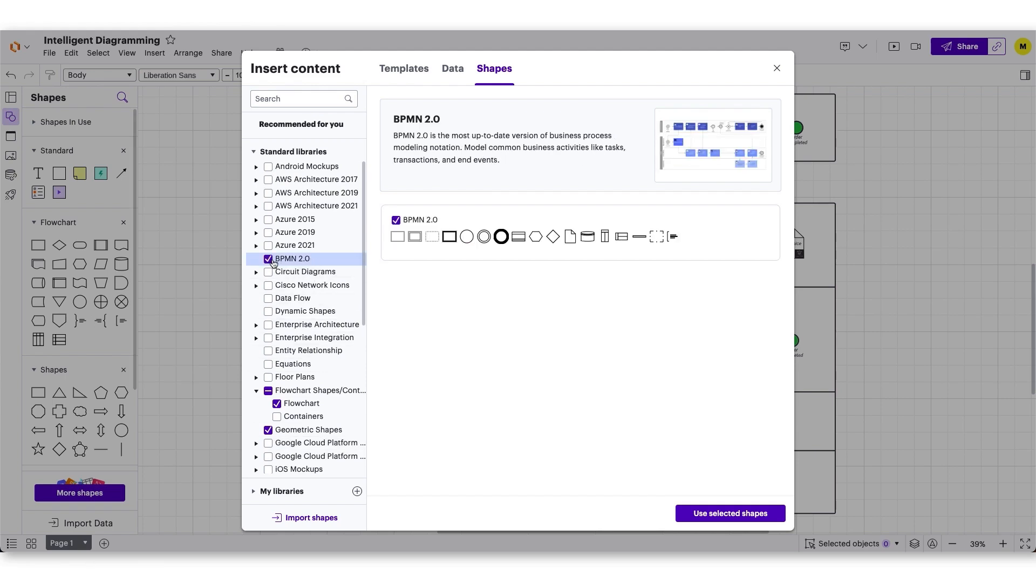
{"action": "left_click", "coordinate": [712, 513]}
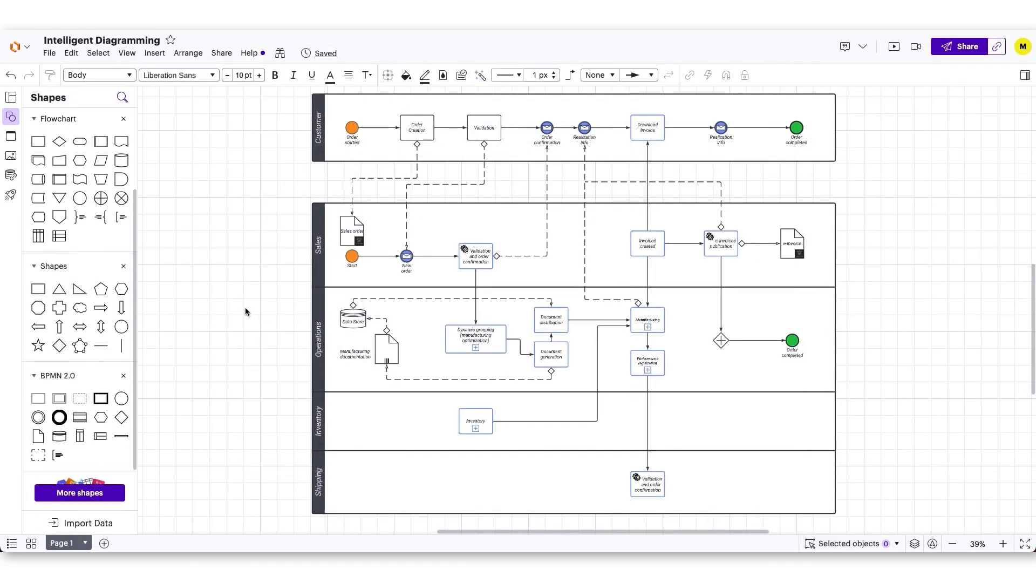
{"action": "mouse_move", "coordinate": [33, 398]}
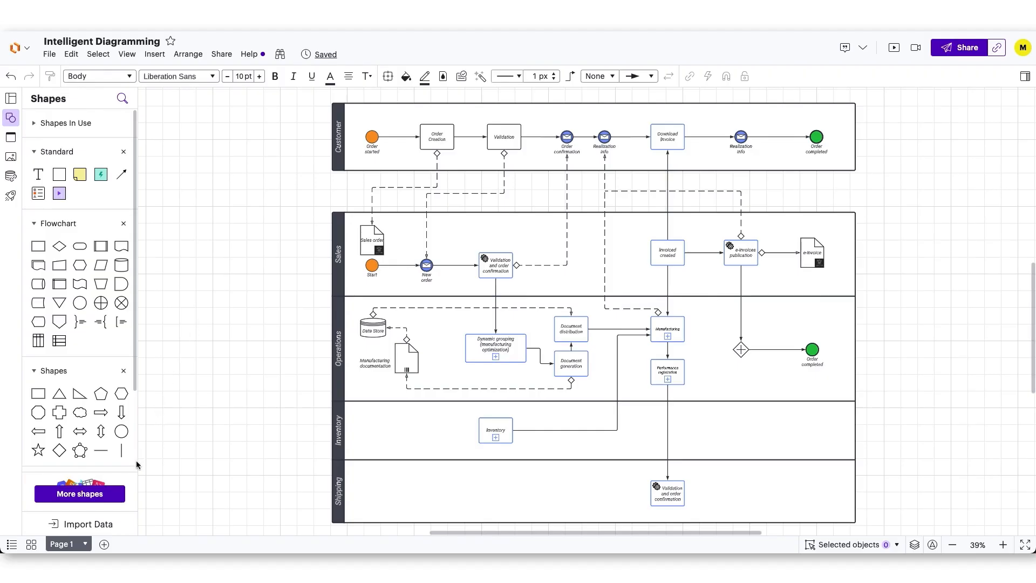
Create a custom shape library named Order Fulfillment Process and add it to the document's available shapes
{"action": "left_click", "coordinate": [118, 496]}
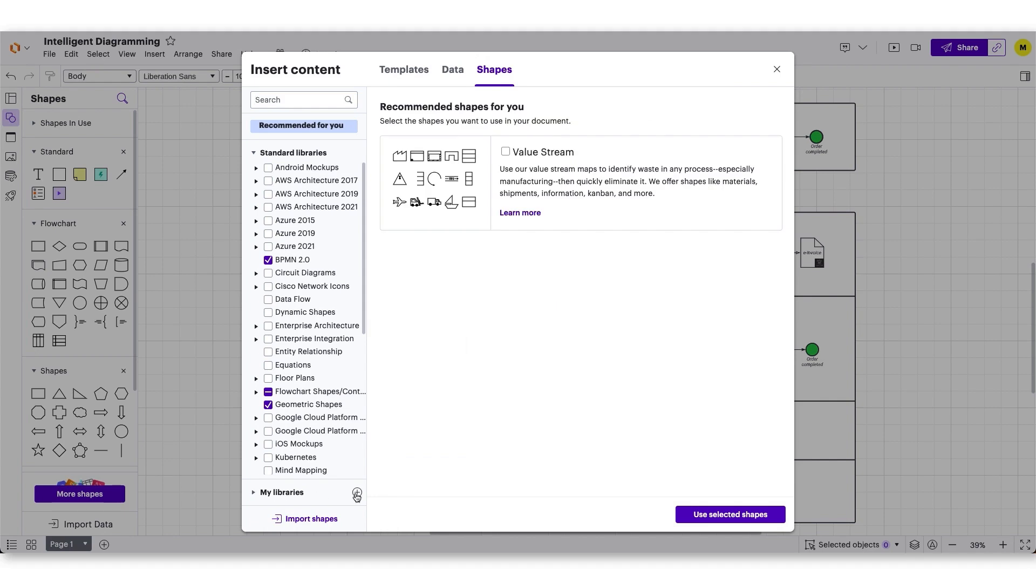
{"action": "left_click", "coordinate": [357, 494]}
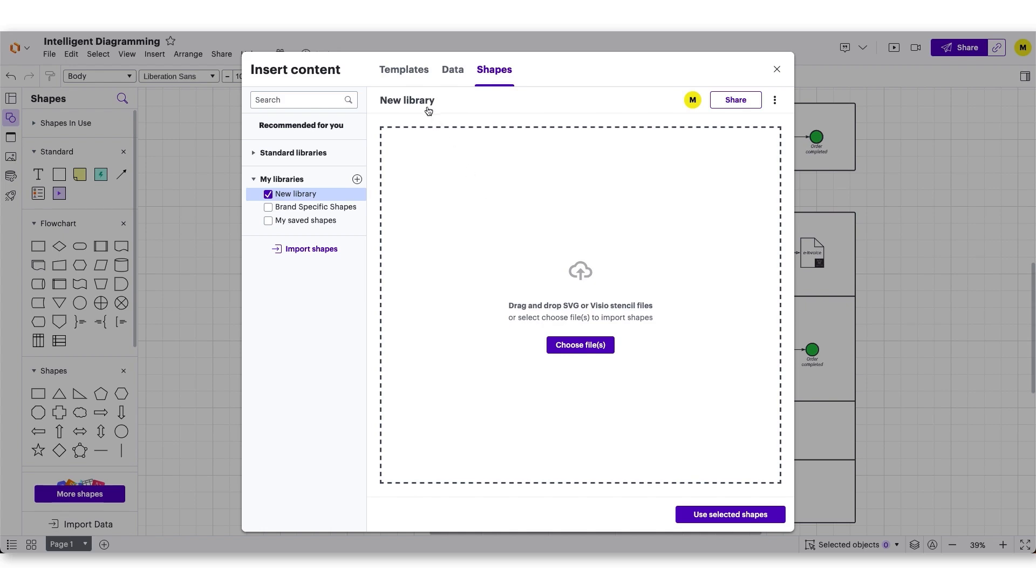
{"action": "left_click", "coordinate": [428, 102]}
{"action": "type", "text": "Order Fulfillment Process"}
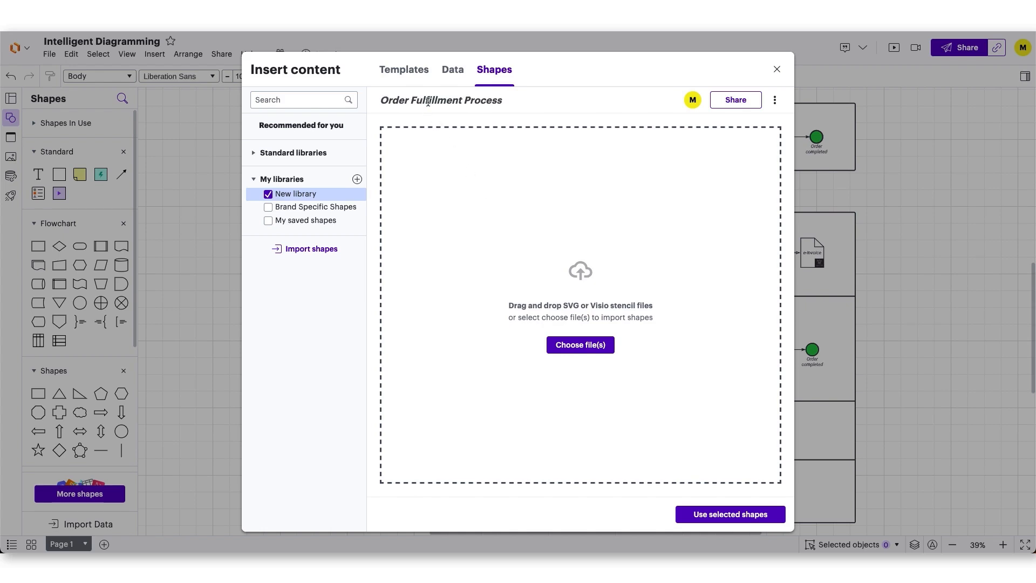
{"action": "left_click", "coordinate": [431, 118]}
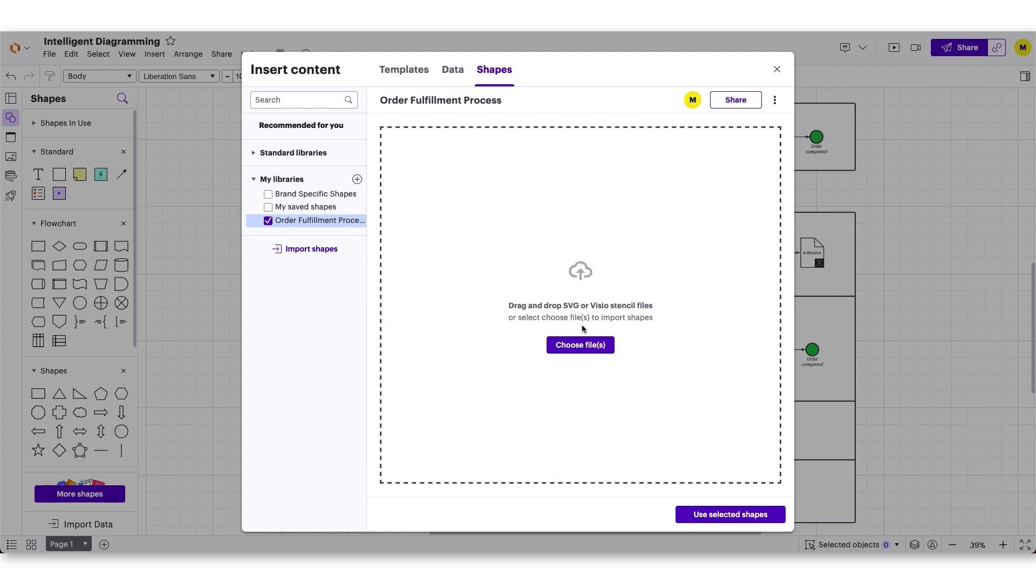
{"action": "left_click", "coordinate": [718, 514]}
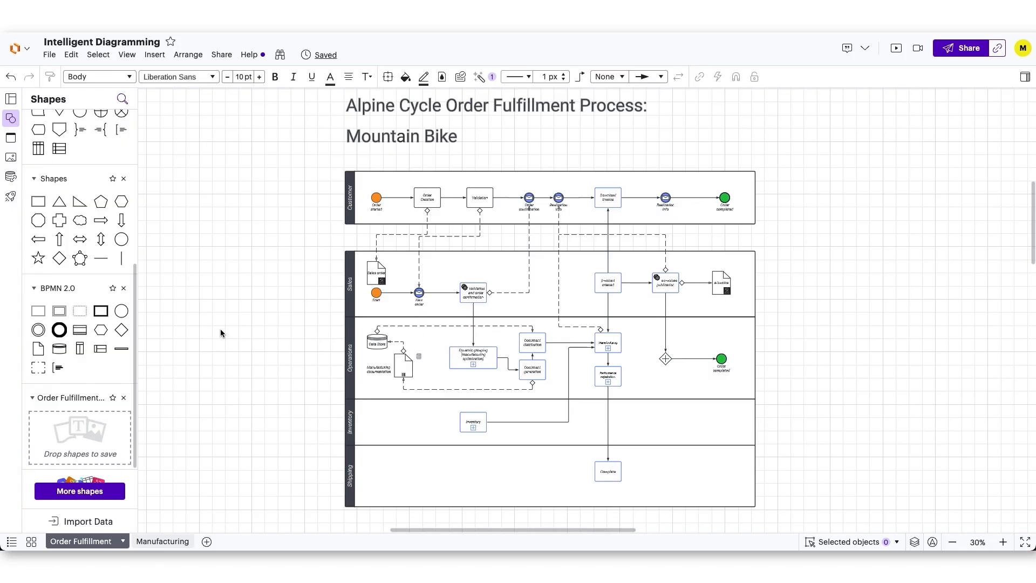
Save the Sales order document shape and the entire swimlane diagram to the Order Fulfillment Process library
{"action": "left_click_drag", "start_coordinate": [375, 276], "coordinate": [114, 428]}
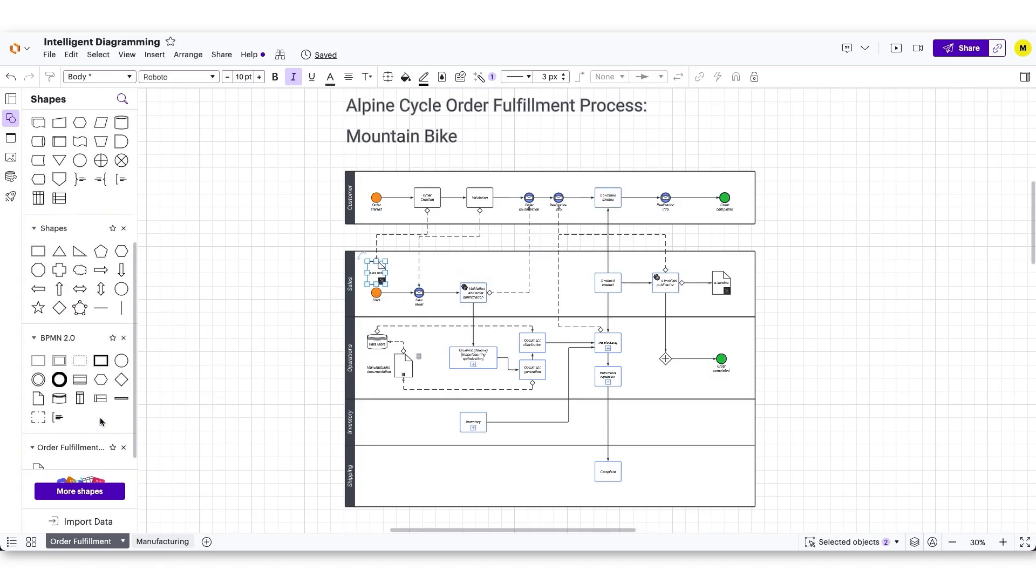
{"action": "mouse_move", "coordinate": [41, 452]}
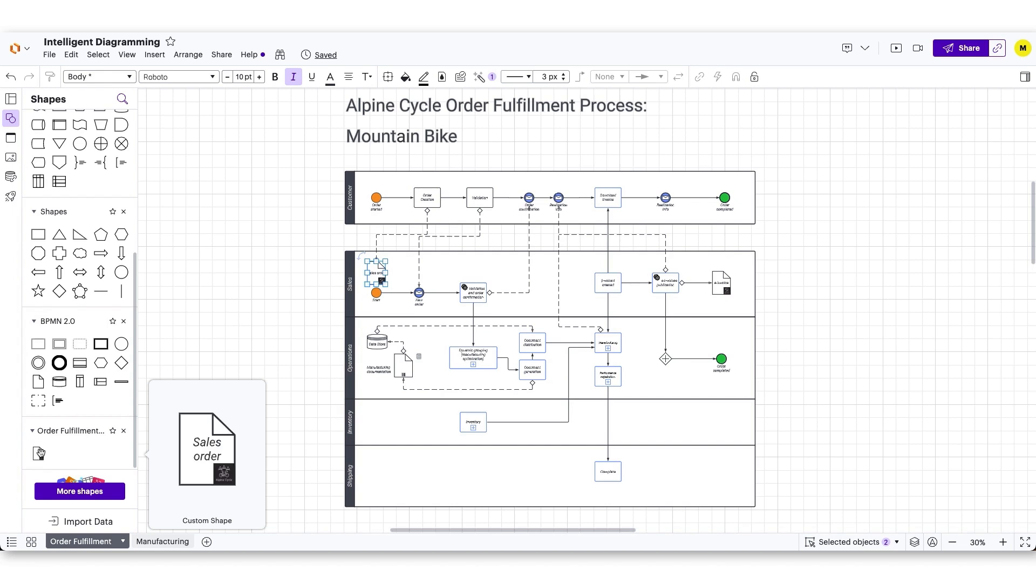
{"action": "left_click", "coordinate": [241, 351]}
{"action": "left_click_drag", "start_coordinate": [285, 172], "coordinate": [806, 490]}
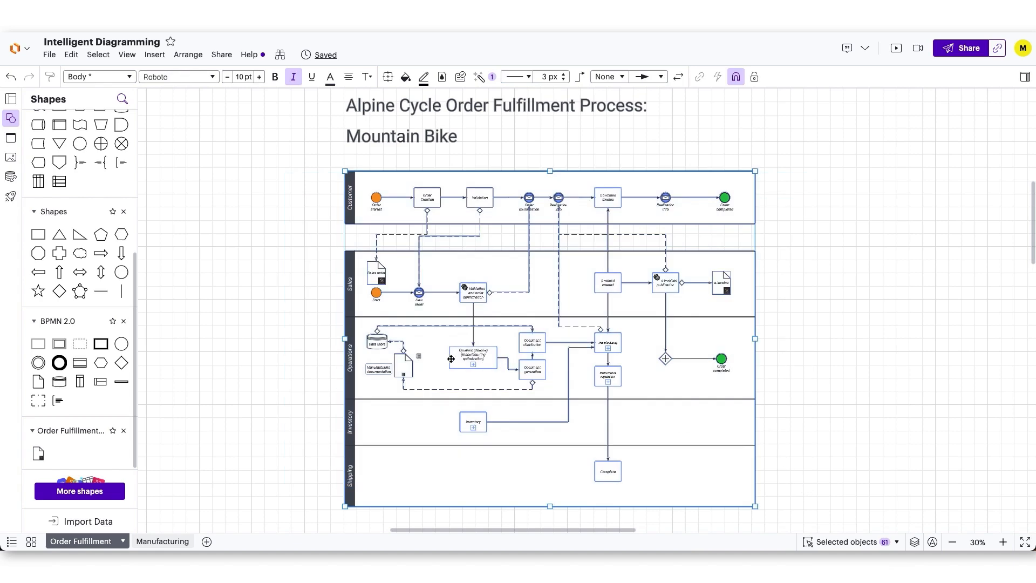
{"action": "left_click_drag", "start_coordinate": [390, 393], "coordinate": [114, 456]}
{"action": "left_click", "coordinate": [263, 308]}
Add the Data Store shape from the Operations lane to the Order Fulfillment Process library under the name Data Store
{"action": "left_click", "coordinate": [375, 343]}
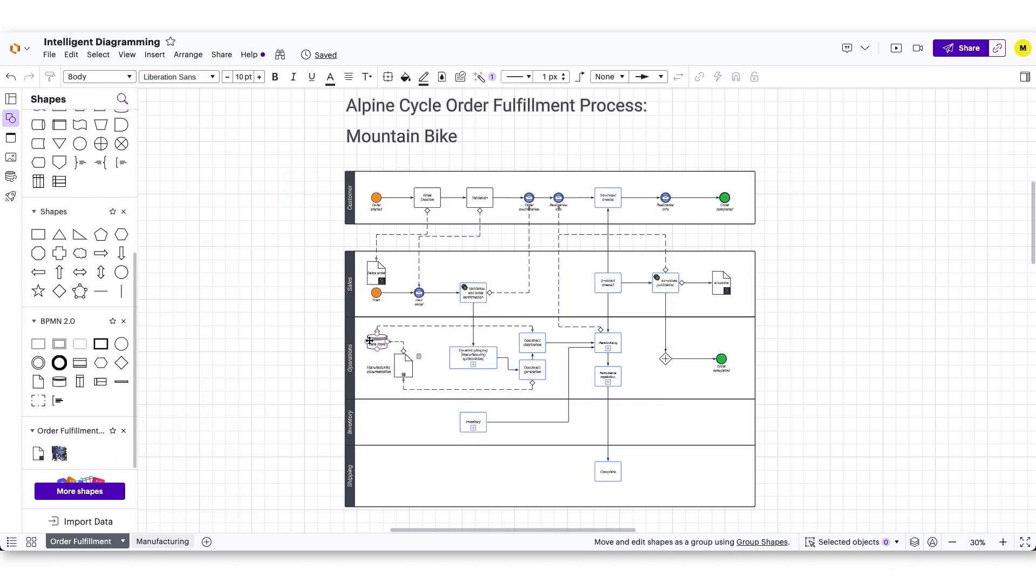
{"action": "right_click", "coordinate": [376, 343]}
{"action": "mouse_move", "coordinate": [459, 416]}
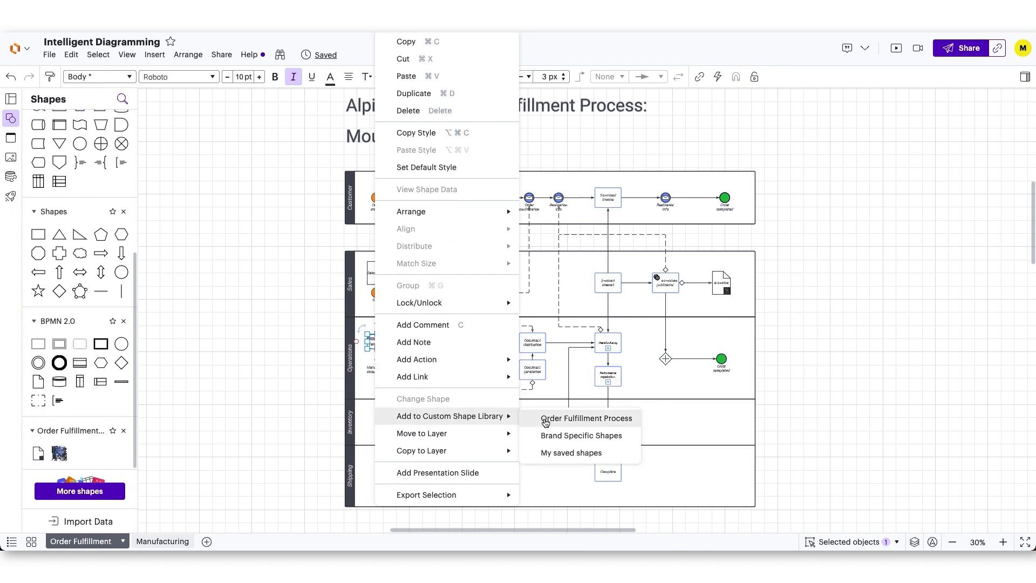
{"action": "left_click", "coordinate": [544, 418]}
{"action": "key", "text": "super+a"}
{"action": "type", "text": "Da"}
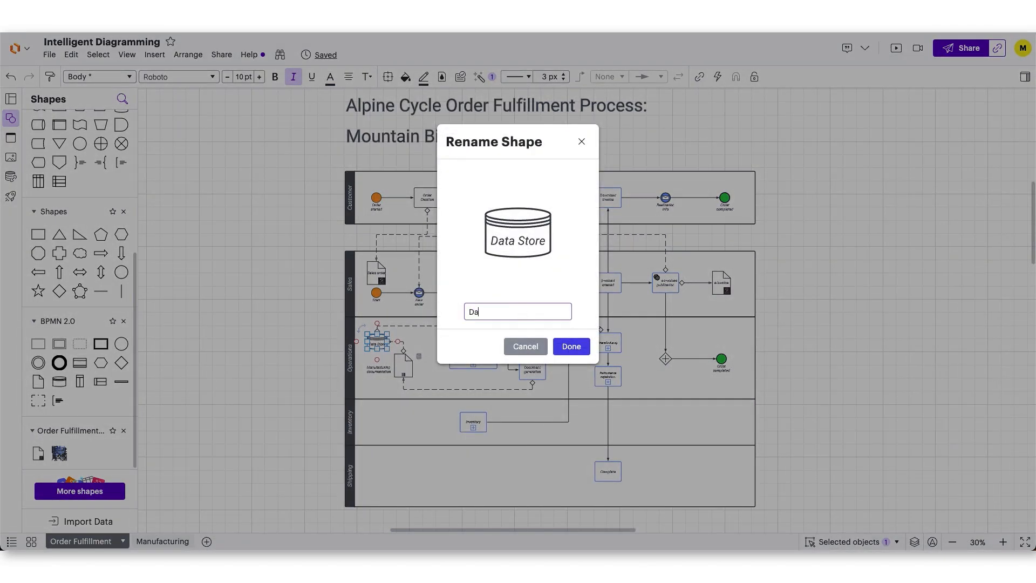
{"action": "type", "text": "ta Store"}
{"action": "left_click", "coordinate": [571, 346]}
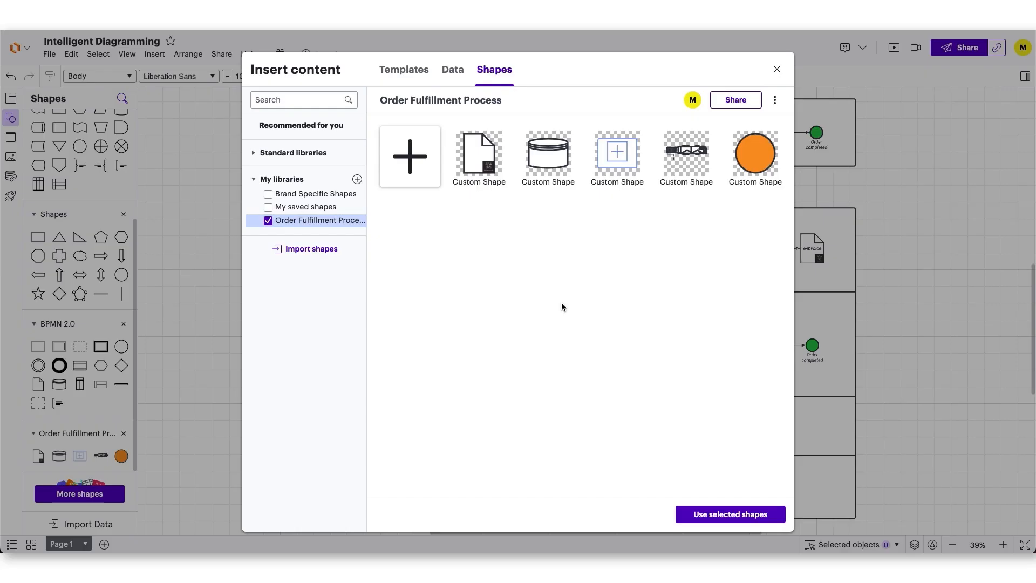
Share the Order Fulfillment Process library with a colleague and the Training group, granting the Use permission
{"action": "left_click", "coordinate": [759, 107]}
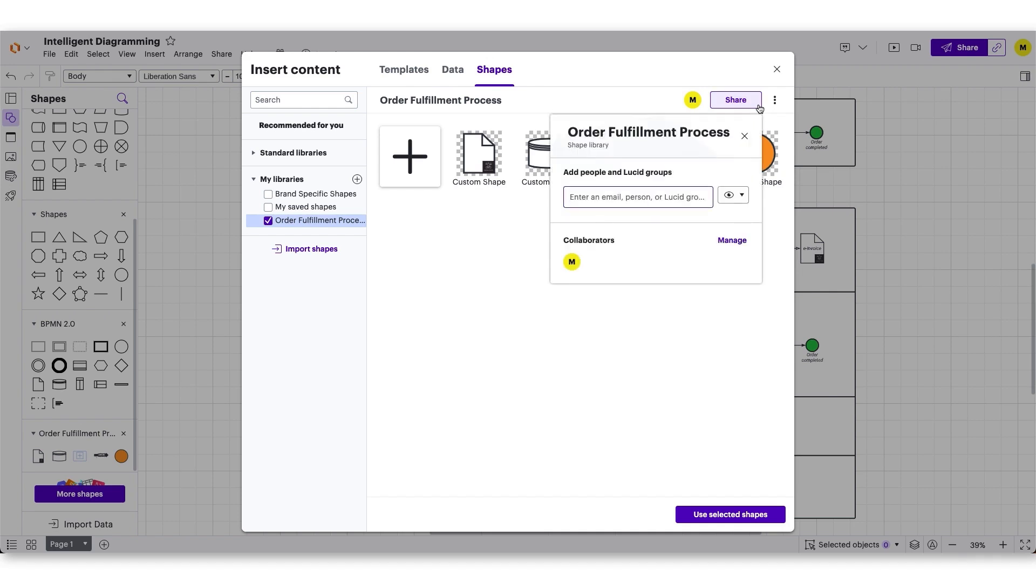
{"action": "type", "text": "jack"}
{"action": "key", "text": "Return"}
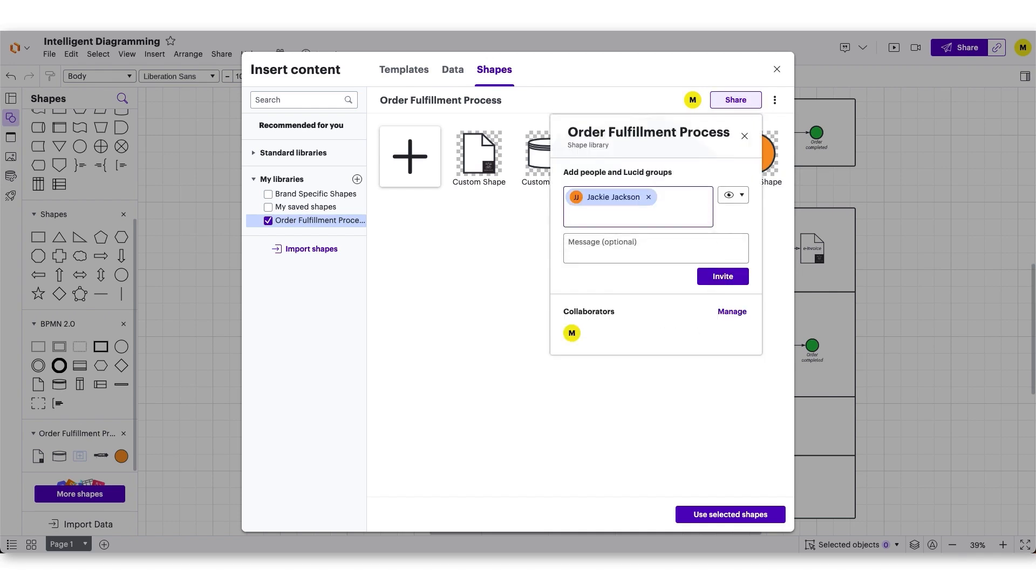
{"action": "type", "text": "train"}
{"action": "key", "text": "Return"}
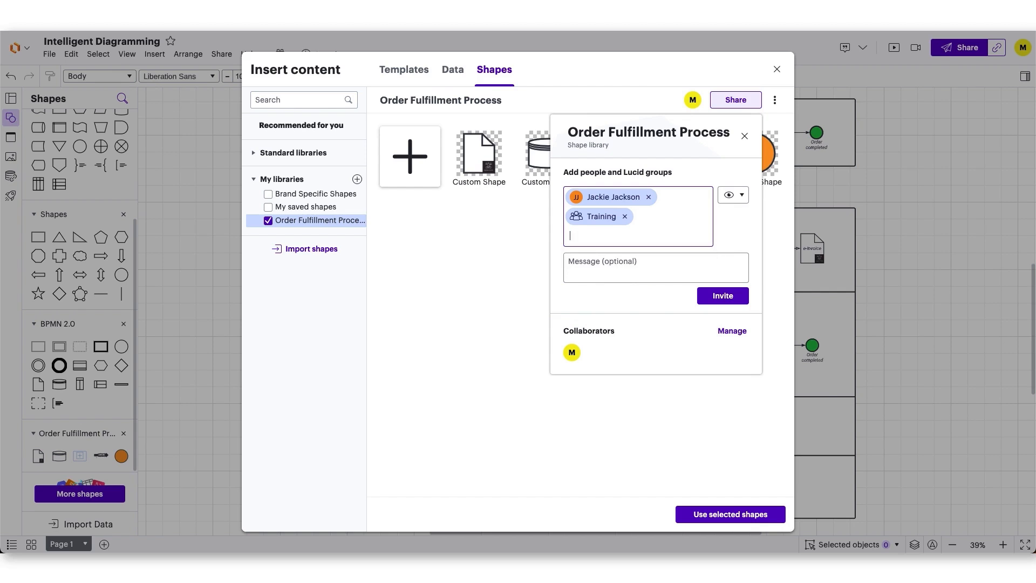
{"action": "left_click", "coordinate": [742, 195]}
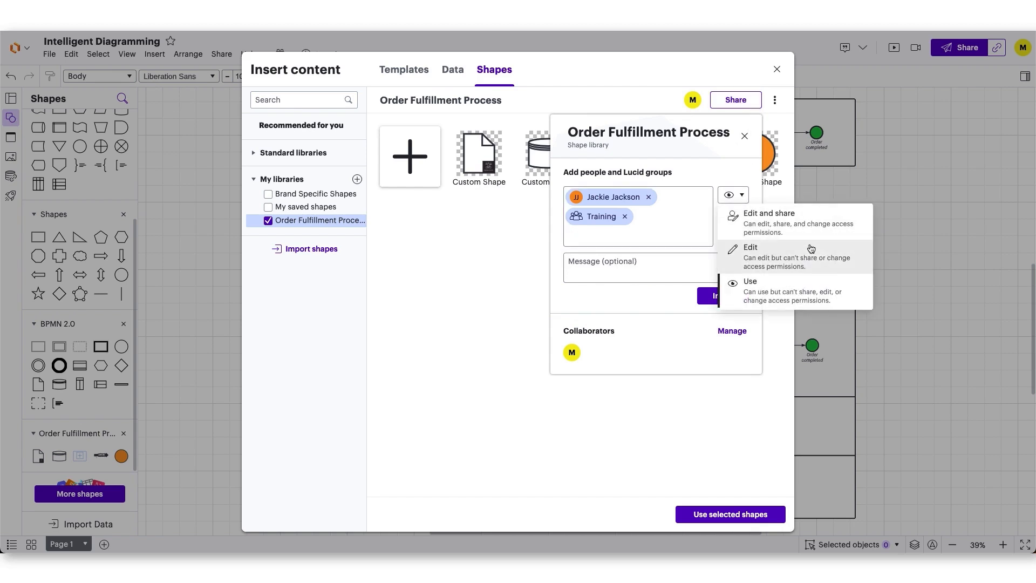
{"action": "left_click", "coordinate": [812, 282]}
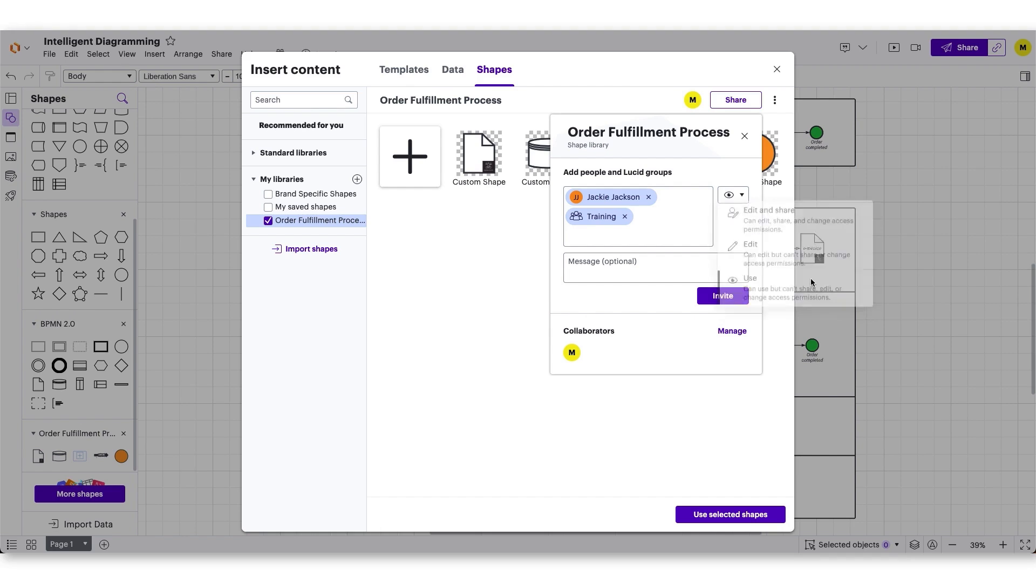
{"action": "left_click", "coordinate": [708, 296]}
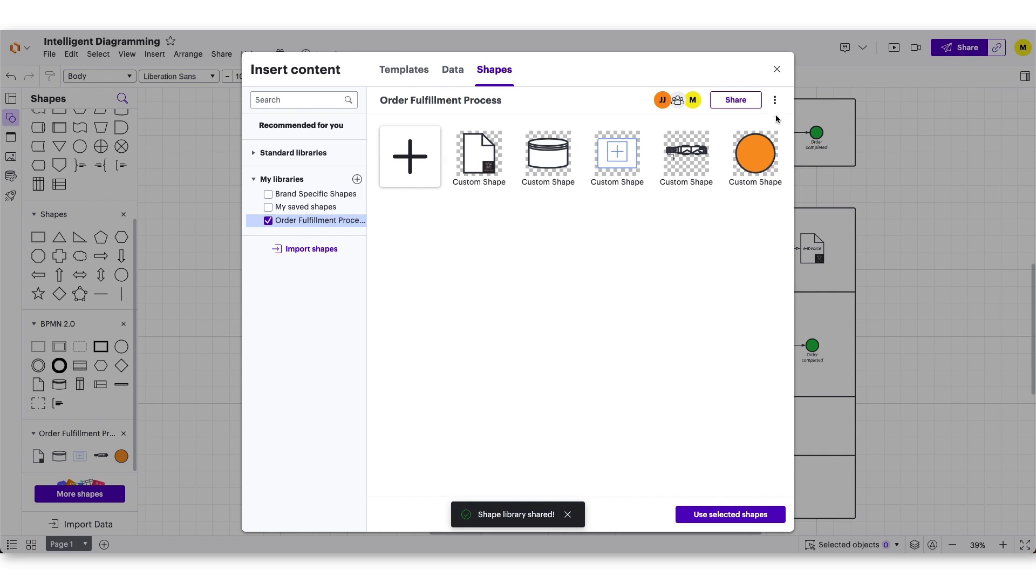
Show the additional options for the Order Fulfillment Process library
{"action": "left_click", "coordinate": [774, 100]}
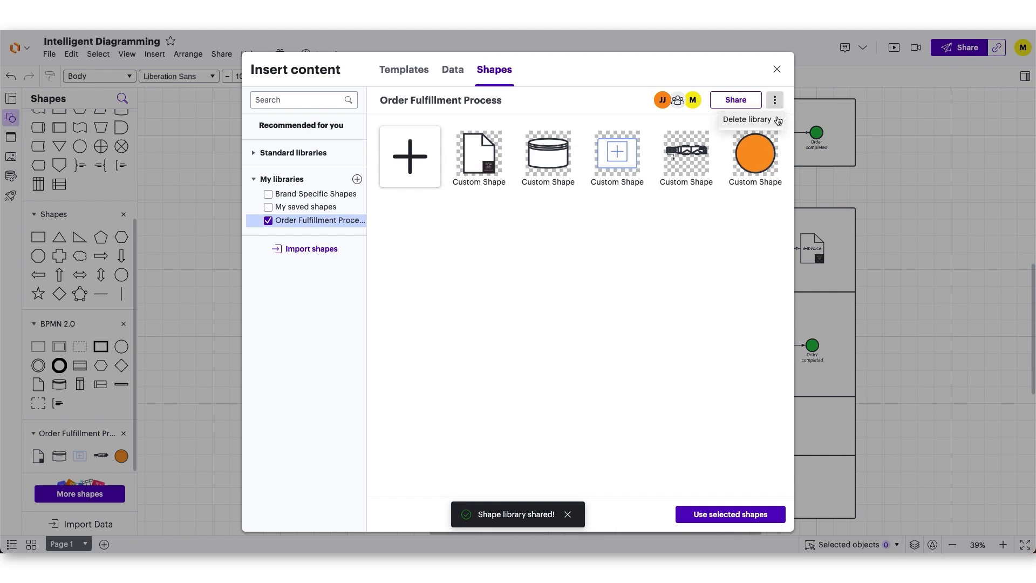